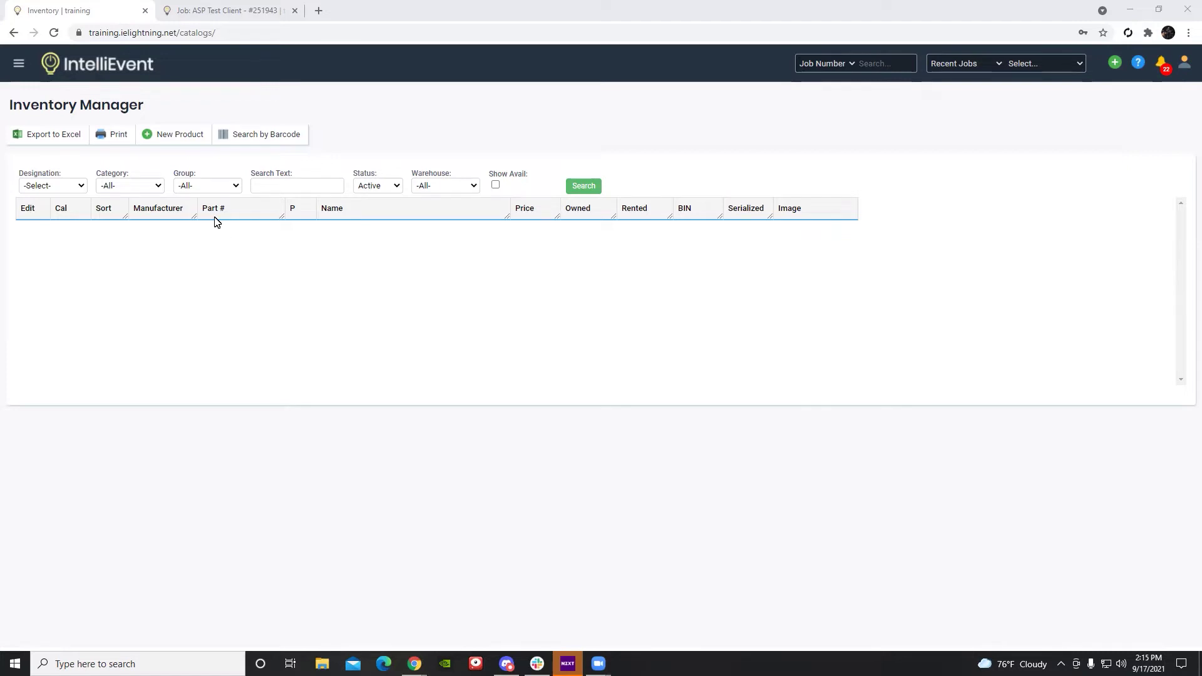
left_click(19, 64)
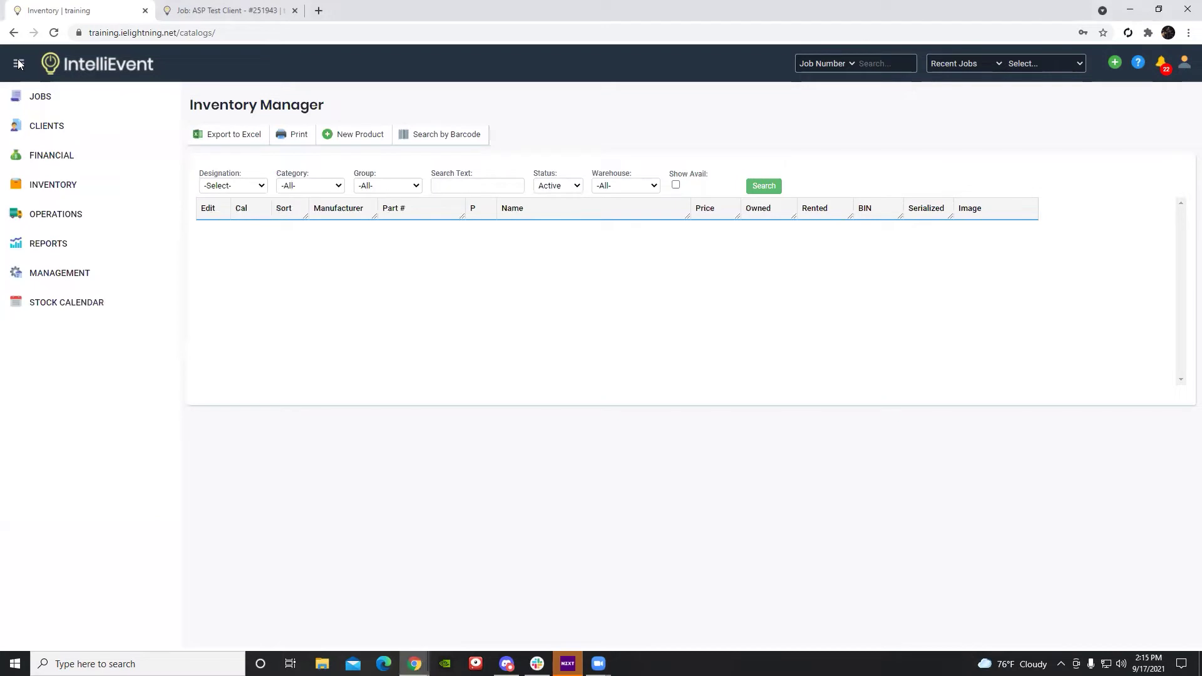
left_click(81, 305)
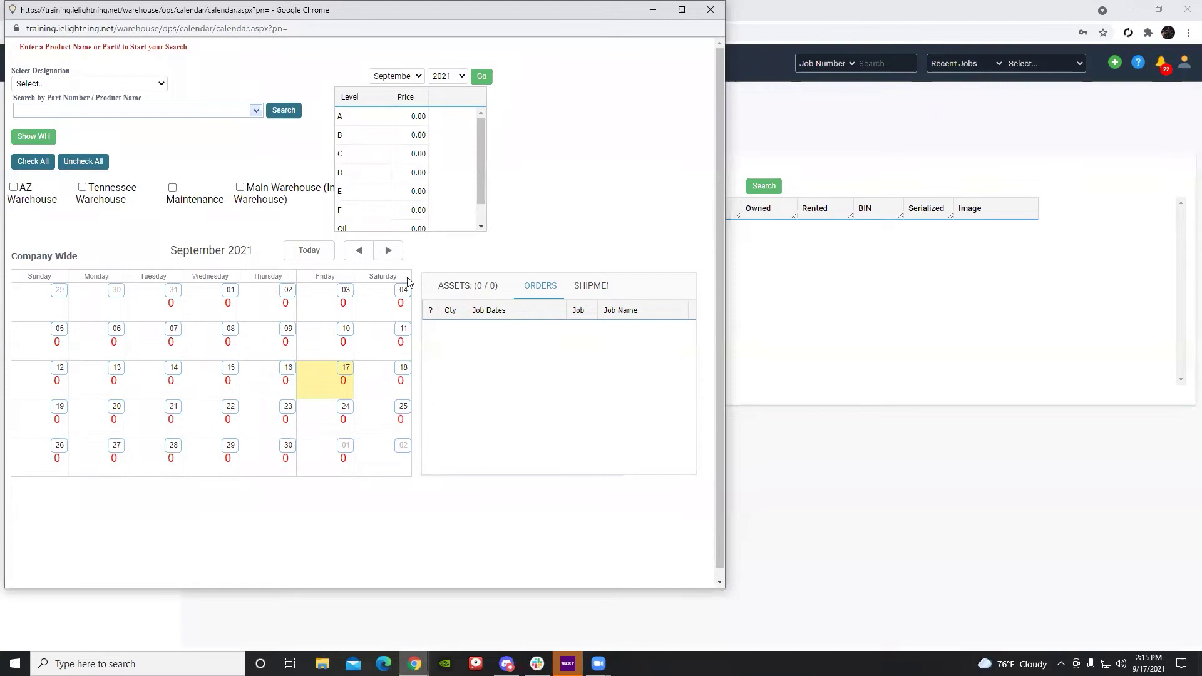
left_click(709, 10)
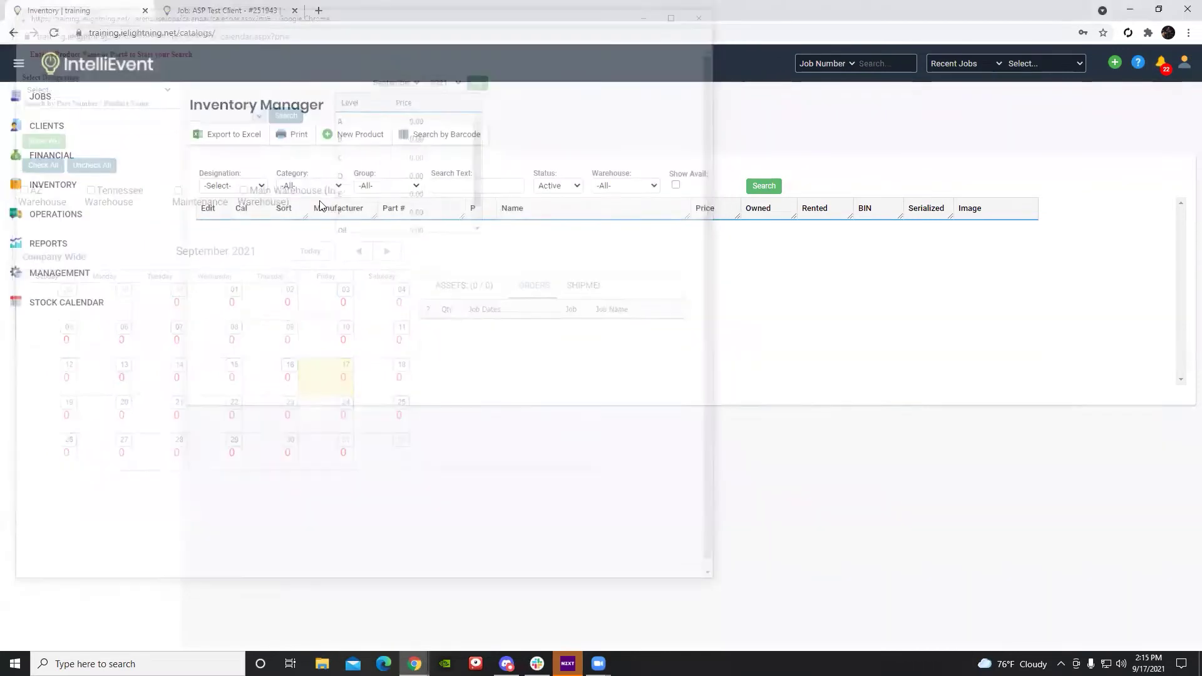
- Open job 251943 for ASP Test Client from Recent Jobs and scroll to its products
left_click(1031, 64)
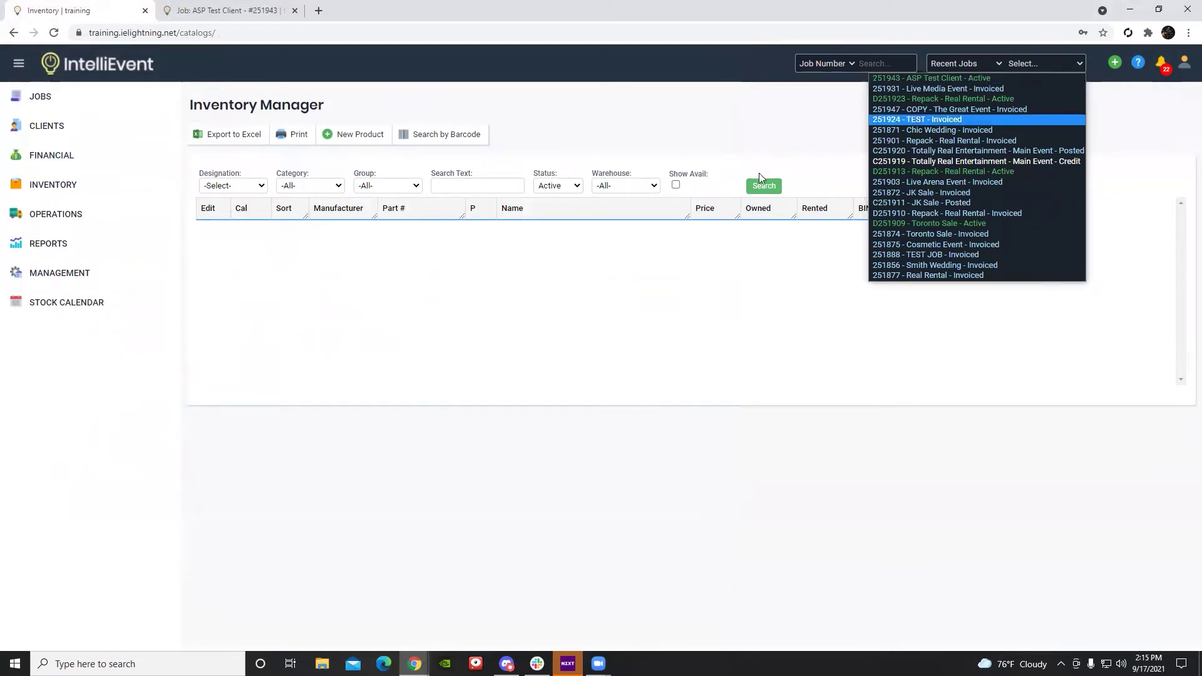
left_click(223, 11)
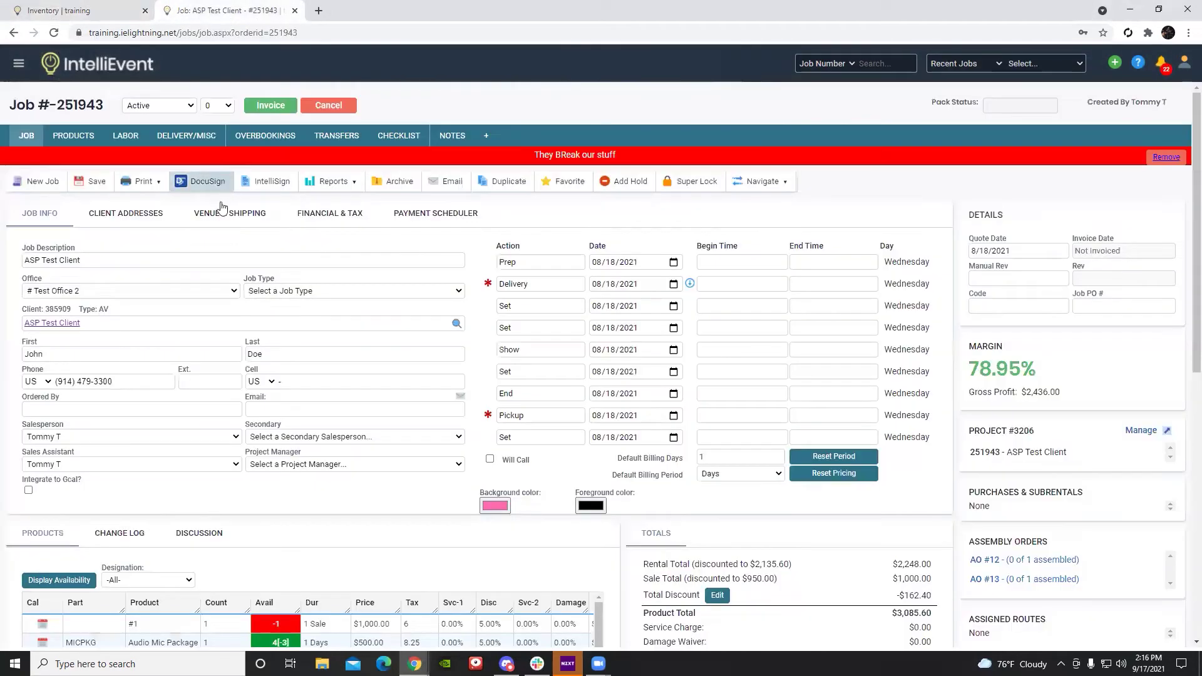
scroll(205, 256, "down", 2)
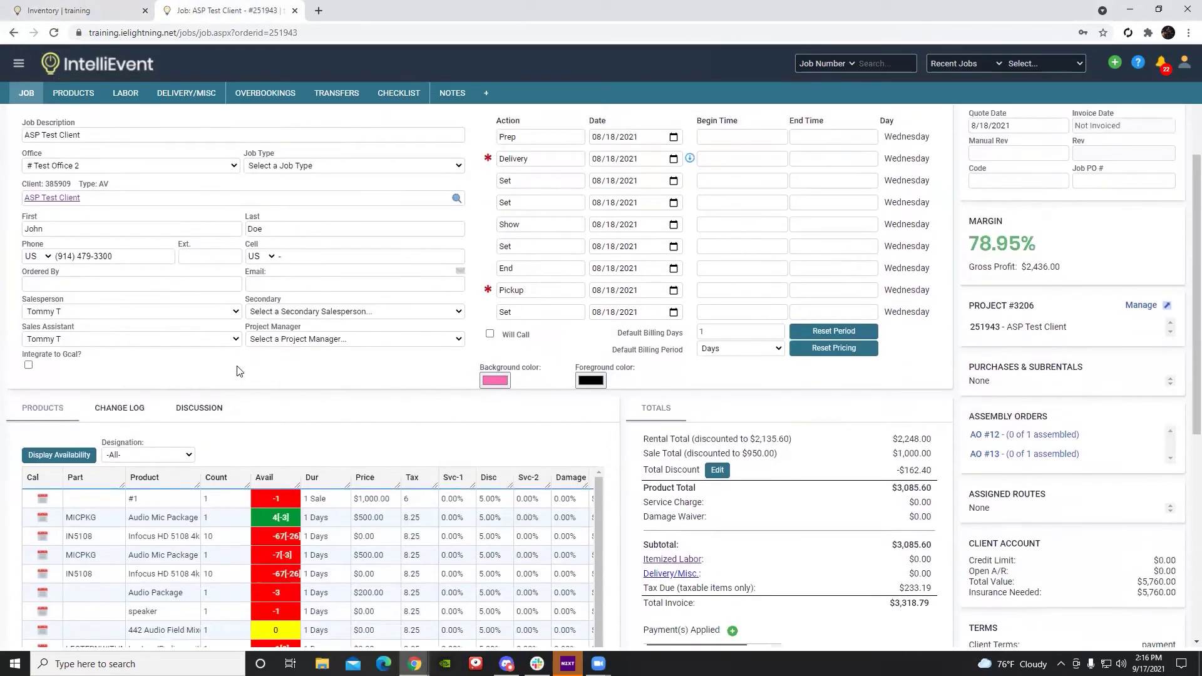
scroll(205, 317, "down", 1)
- View the first product line's stock calendar, then close it to return to the job
left_click(132, 444)
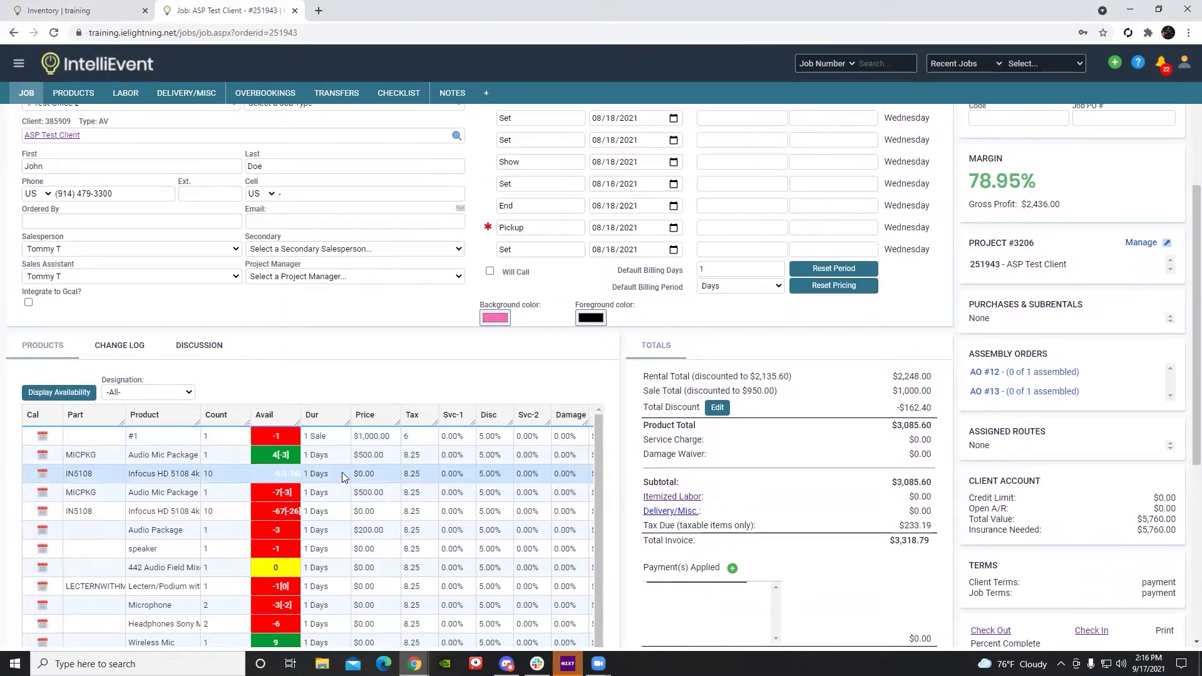
left_click(43, 438)
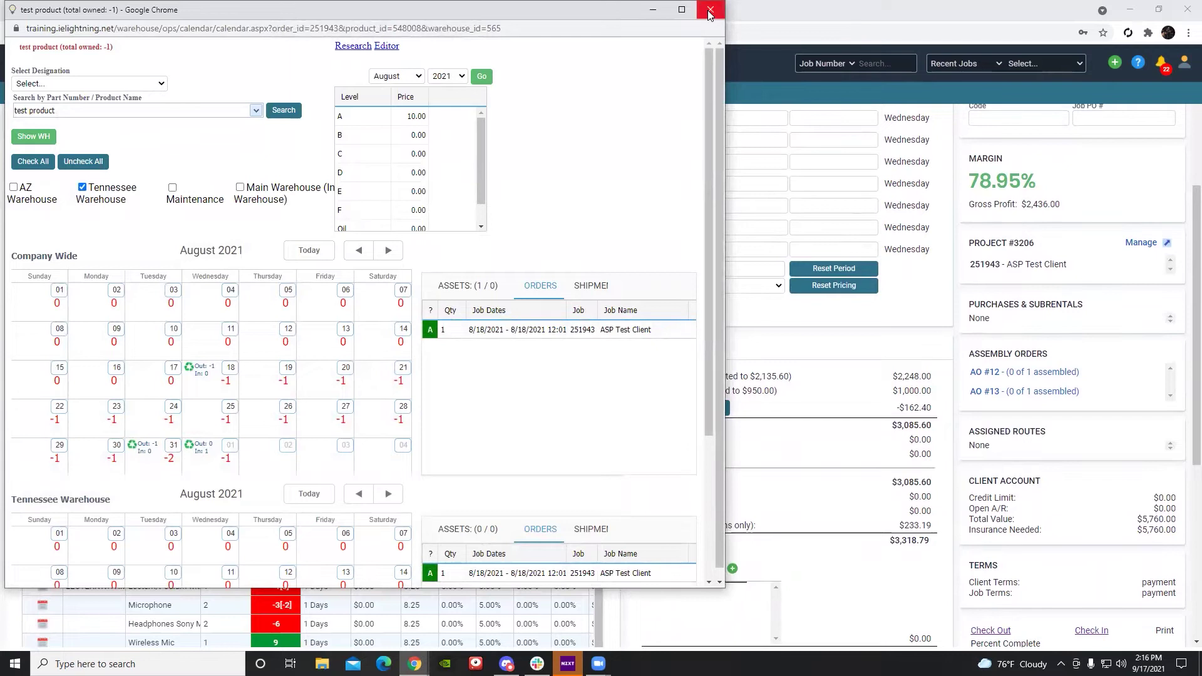
key("ctrl+w")
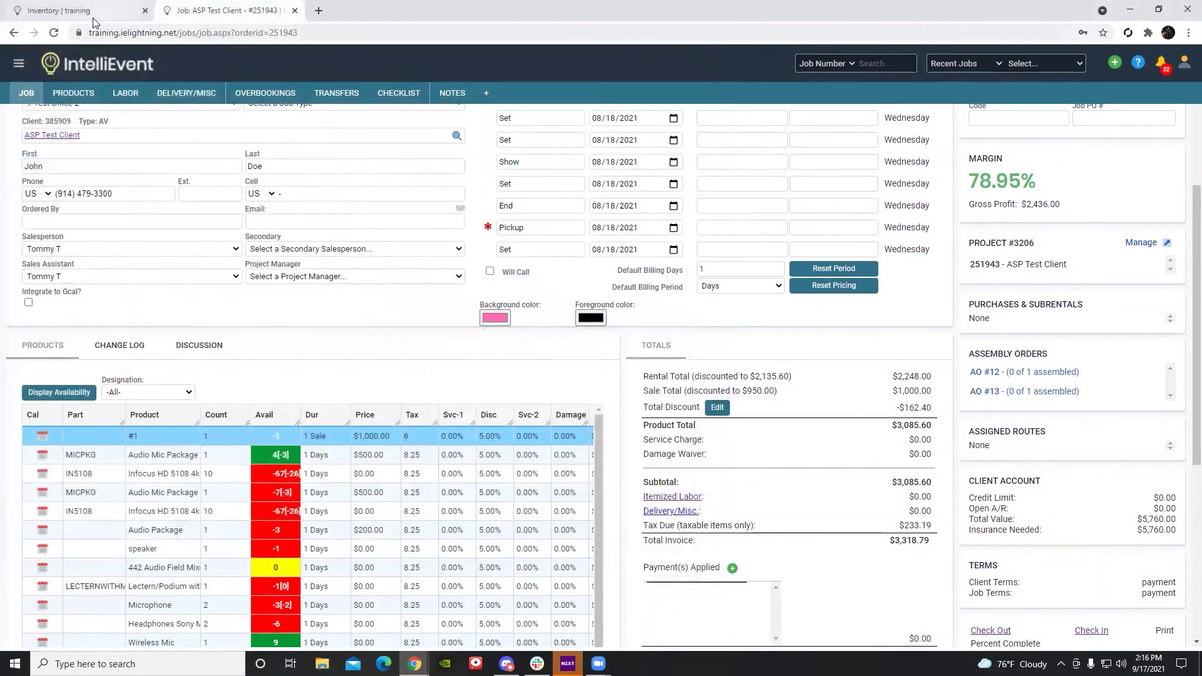
- Go to the Inventory page and open the Inventory Manager product list
left_click(75, 10)
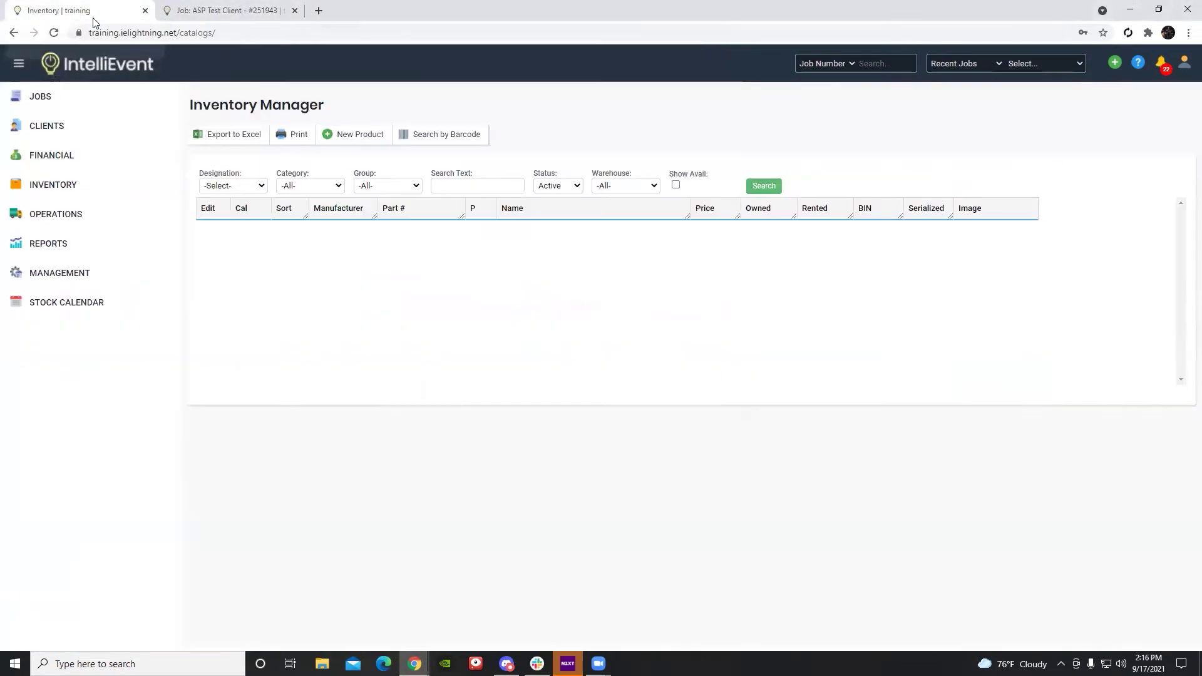
left_click(68, 191)
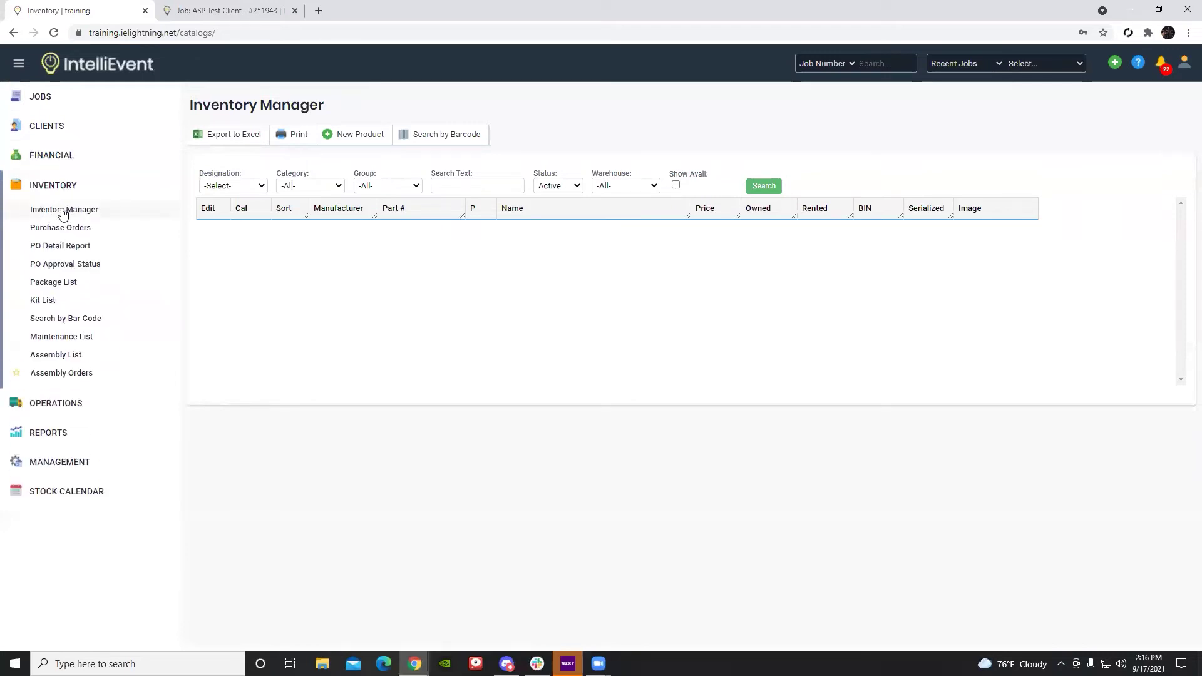
left_click(65, 188)
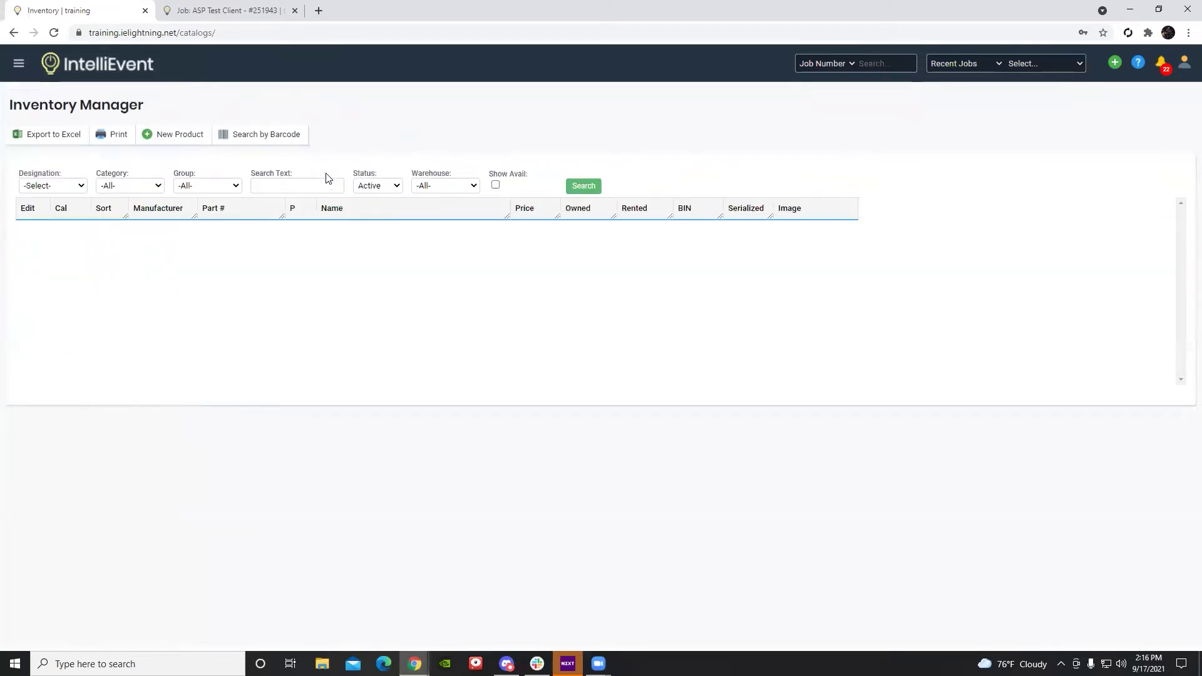
- Search the product list for 'shure' and launch the stock calendar from the results
left_click(305, 186)
type("shure")
key("Return")
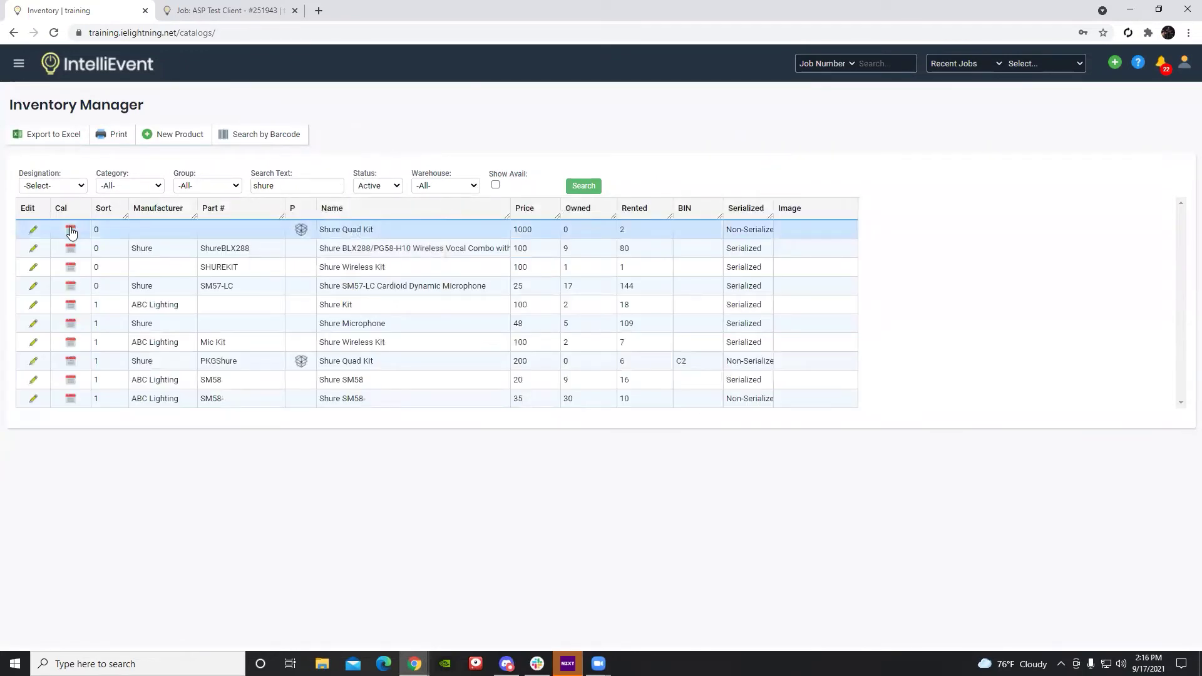
left_click(71, 231)
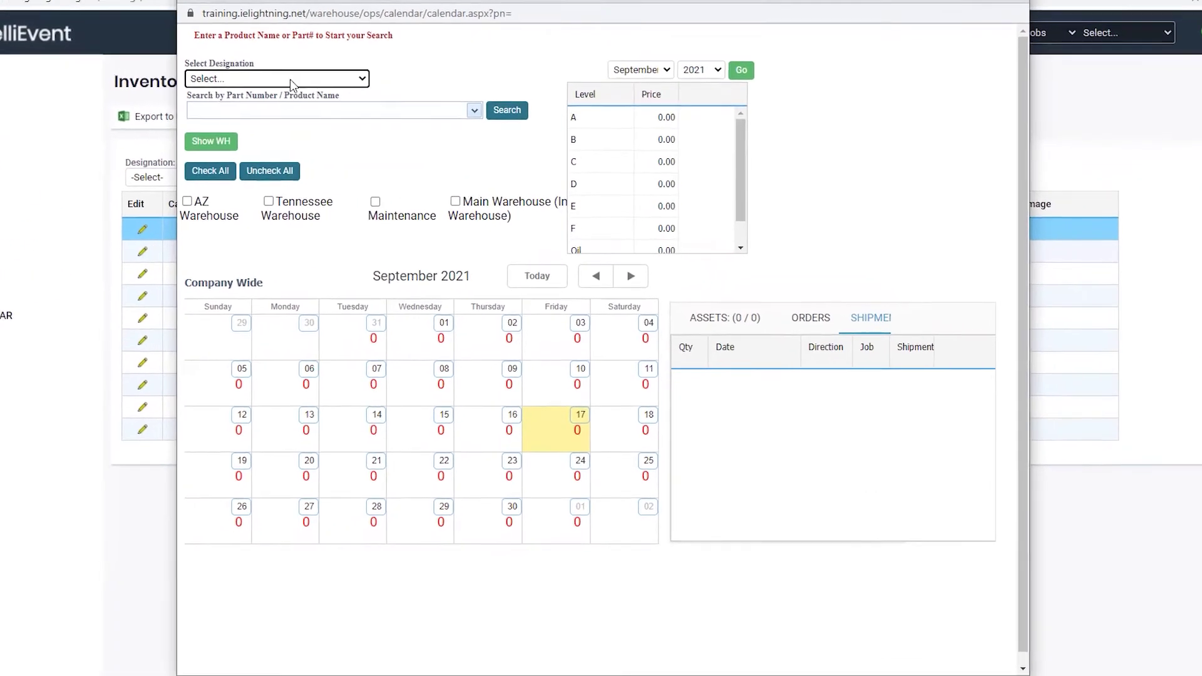
- Leave Designation as Select... and pick '- Shure Microphone -' by searching 'shure' by part number
left_click(273, 70)
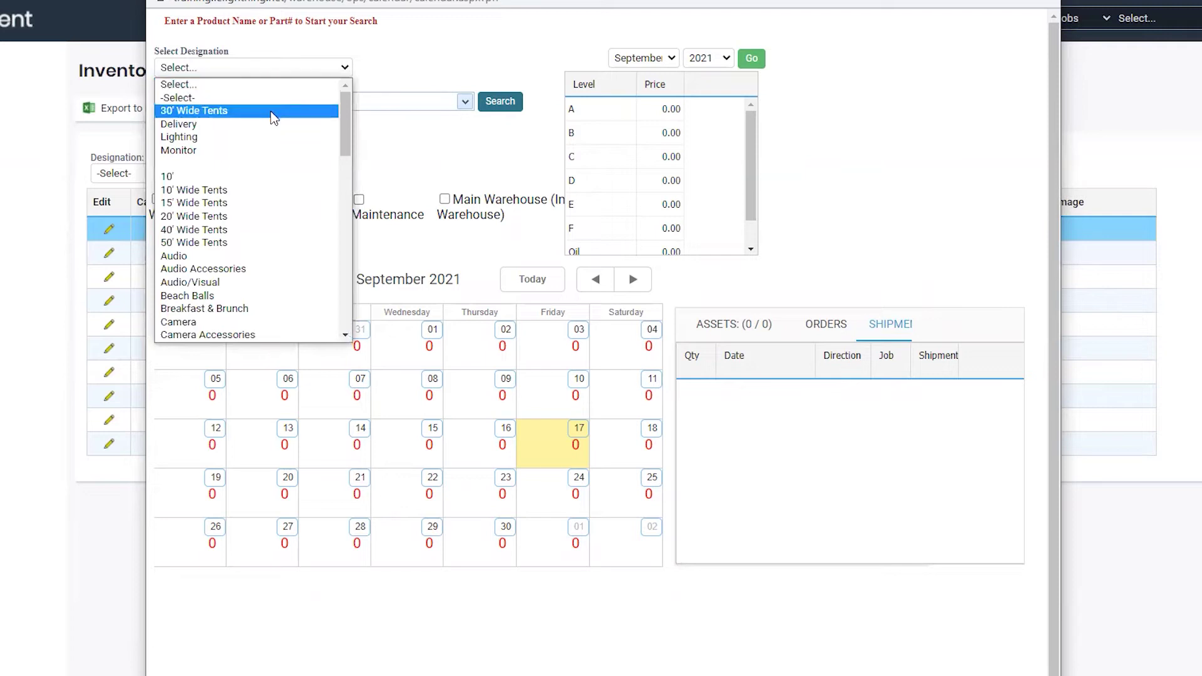
left_click(268, 67)
left_click(221, 103)
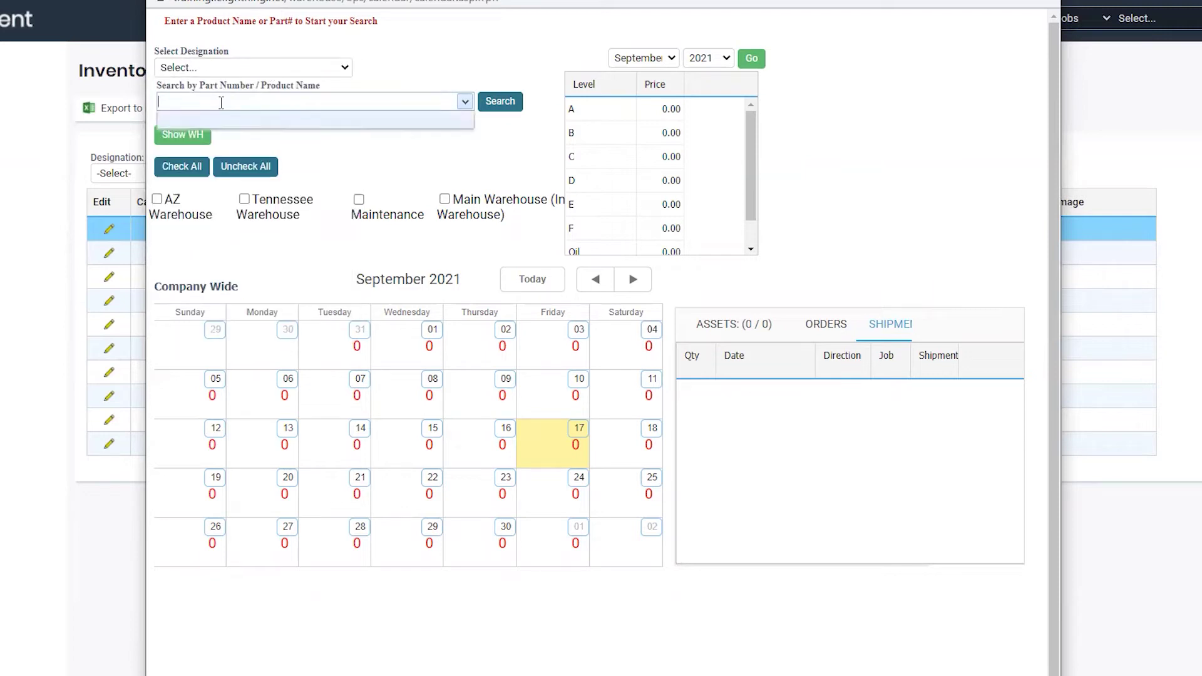
type("shure")
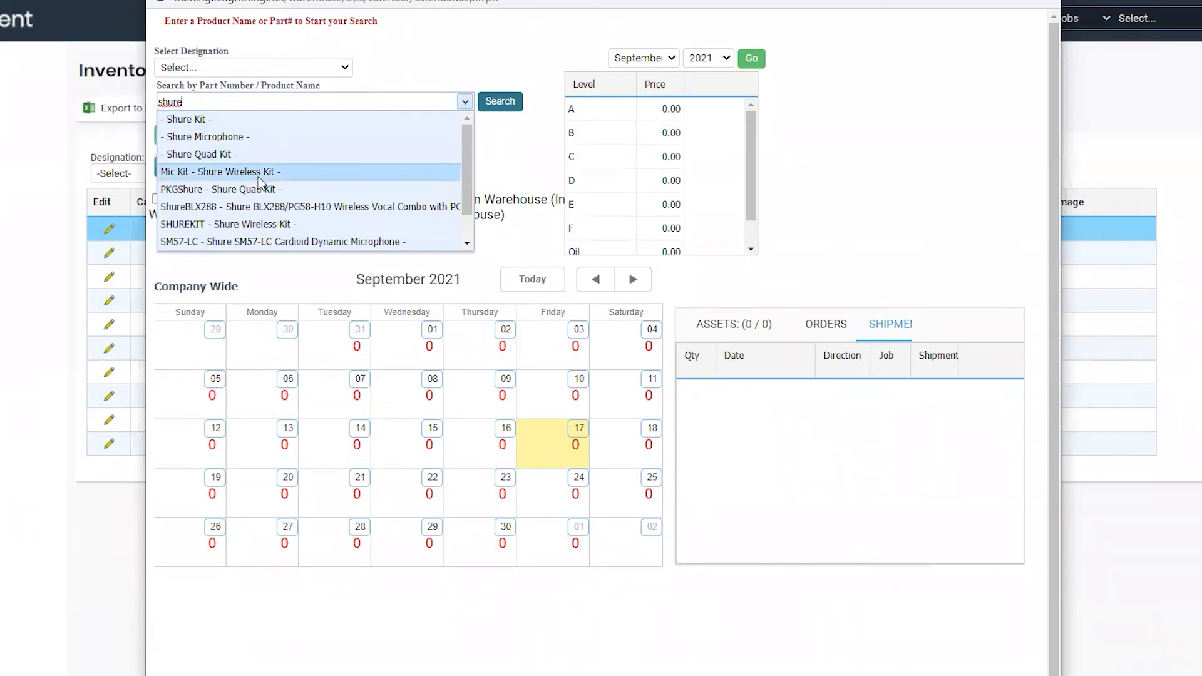
left_click(262, 139)
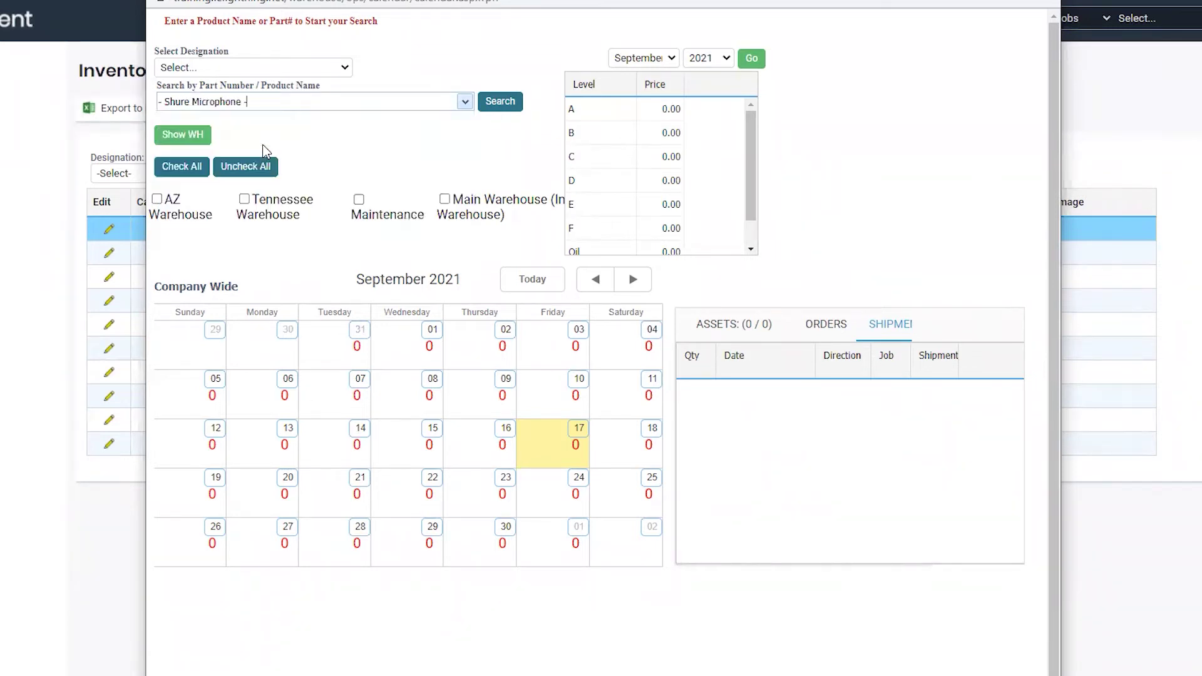
- Load Shure Microphone's September 2021 company-wide availability calendar and orders
left_click(501, 106)
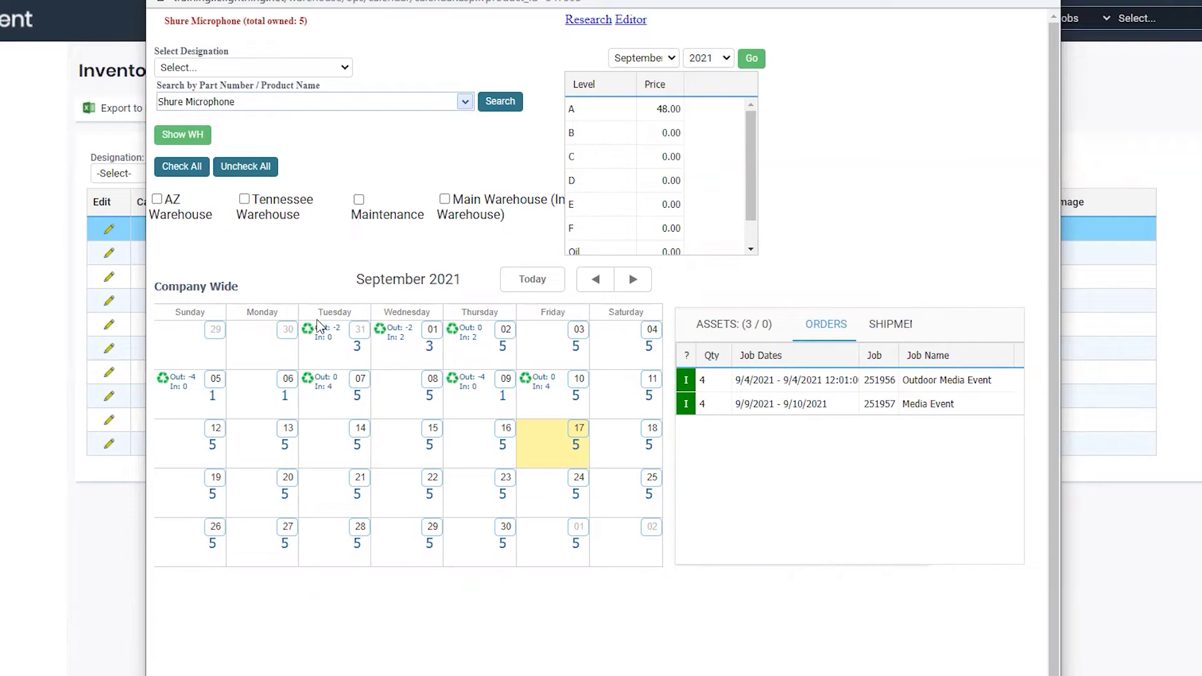
mouse_move(330, 343)
- Show separate AZ Warehouse and Tennessee Warehouse calendars for Shure Microphone and review them
left_click(157, 200)
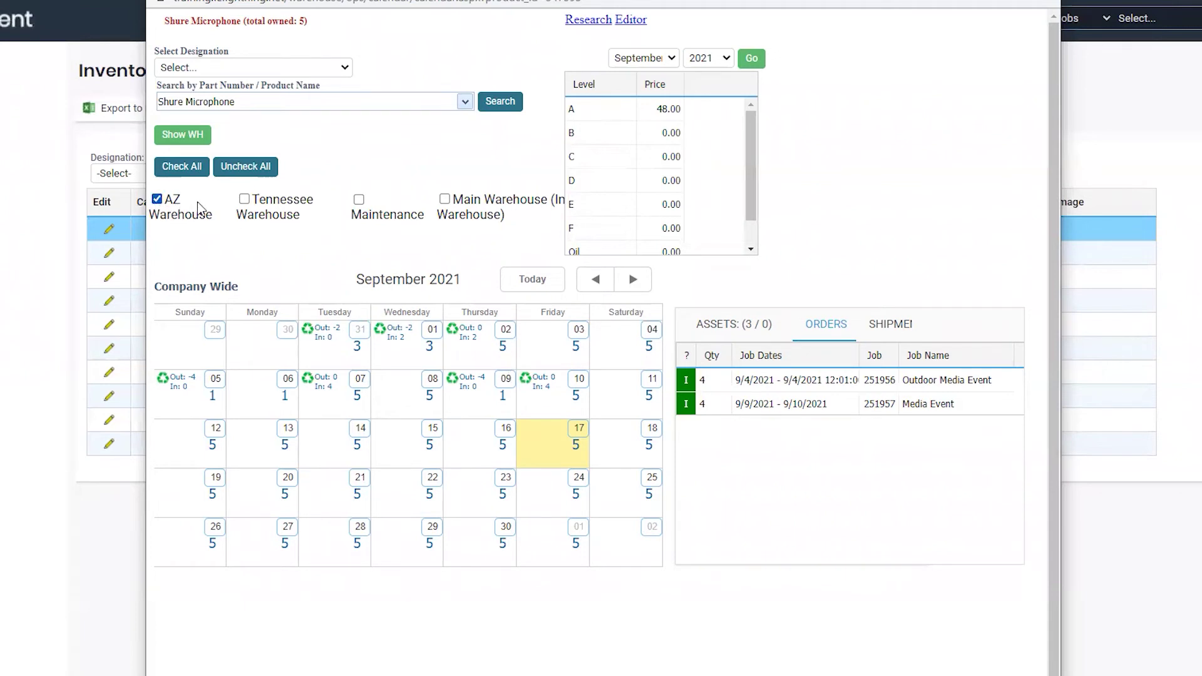
left_click(244, 201)
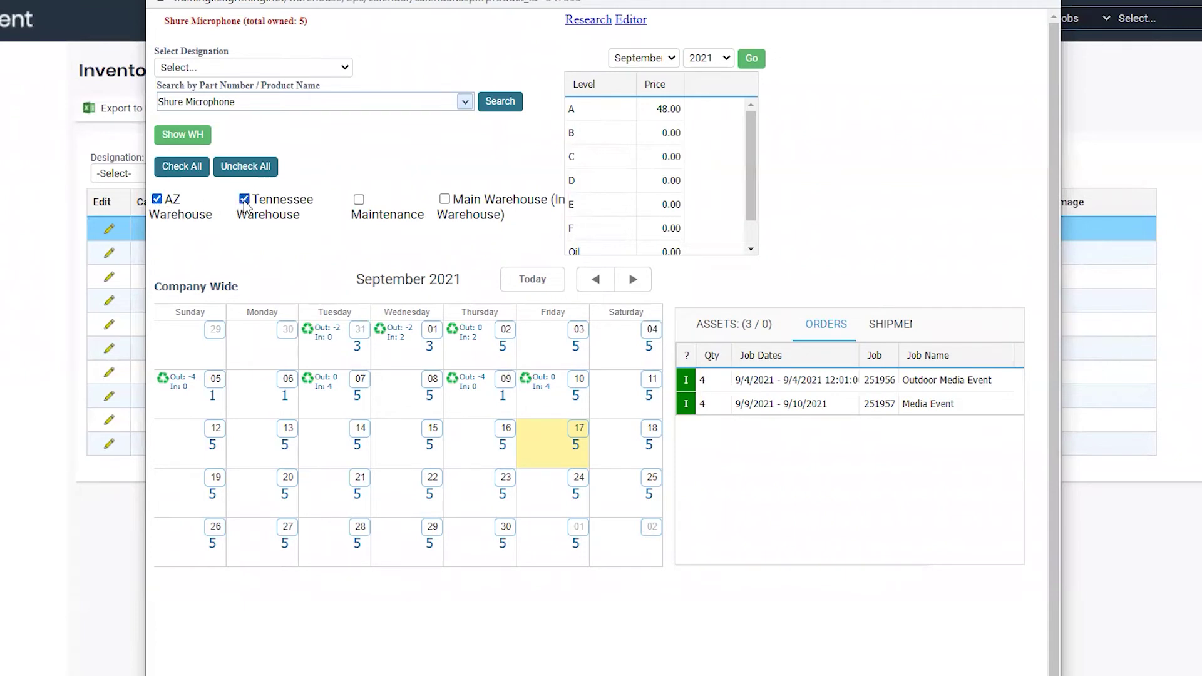
left_click(185, 135)
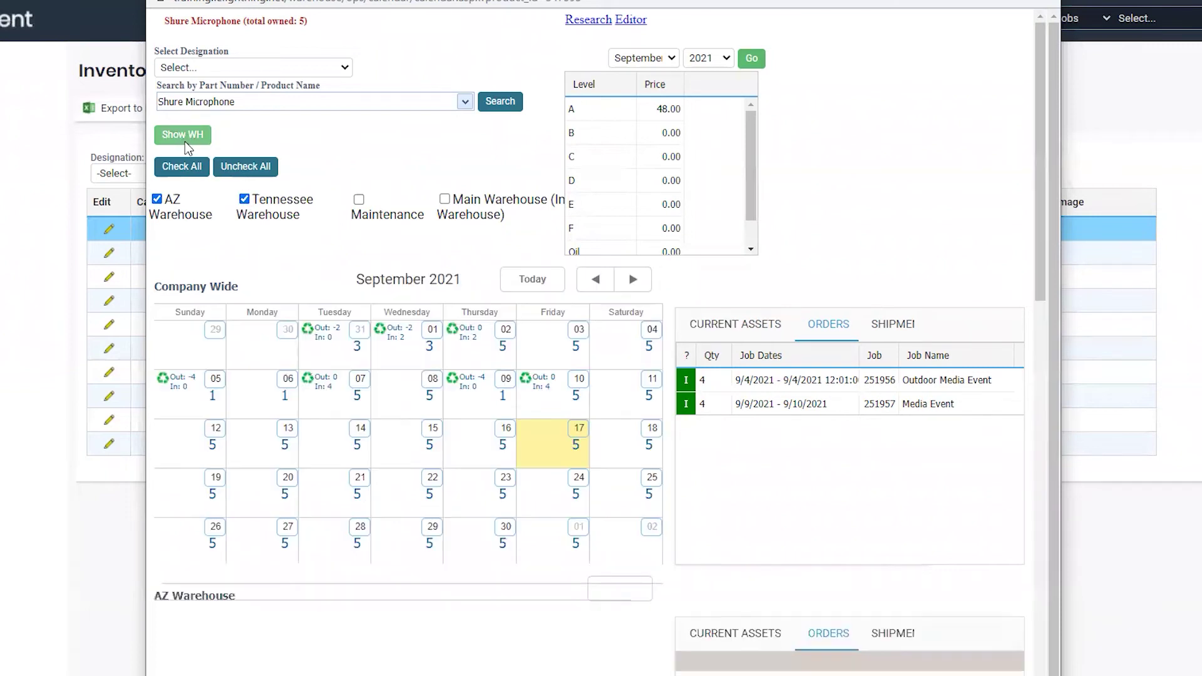
scroll(322, 385, "down", 3)
scroll(321, 385, "down", 2)
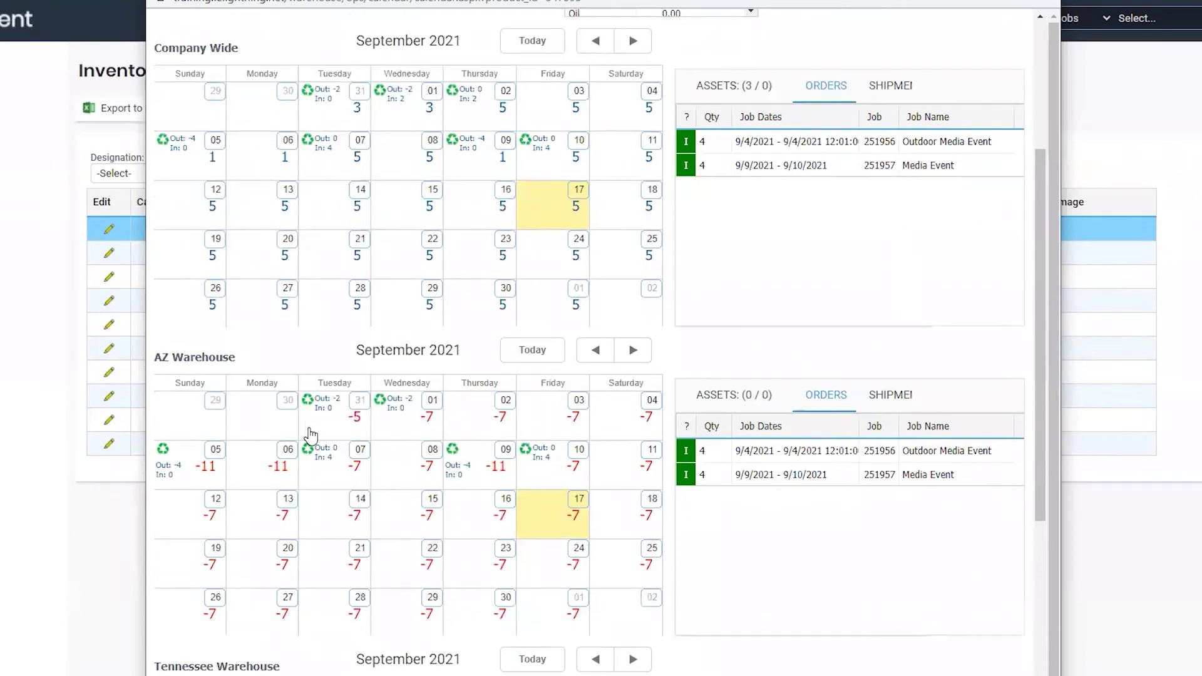
scroll(322, 450, "down", 5)
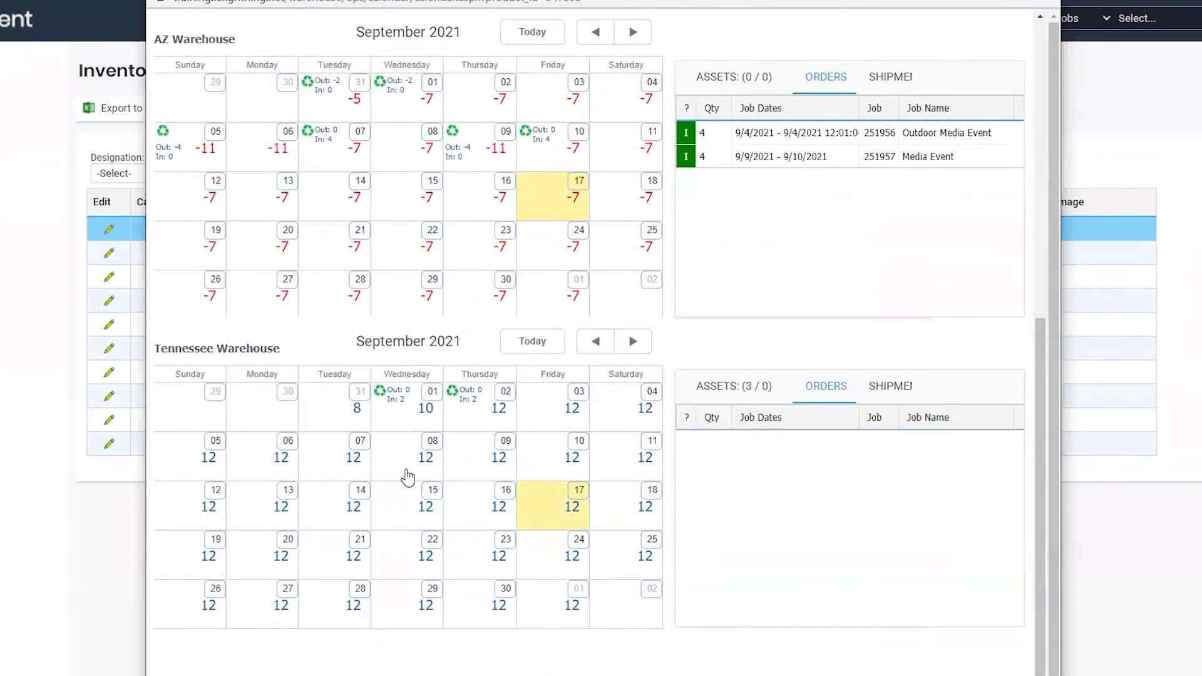
scroll(407, 477, "up", 9)
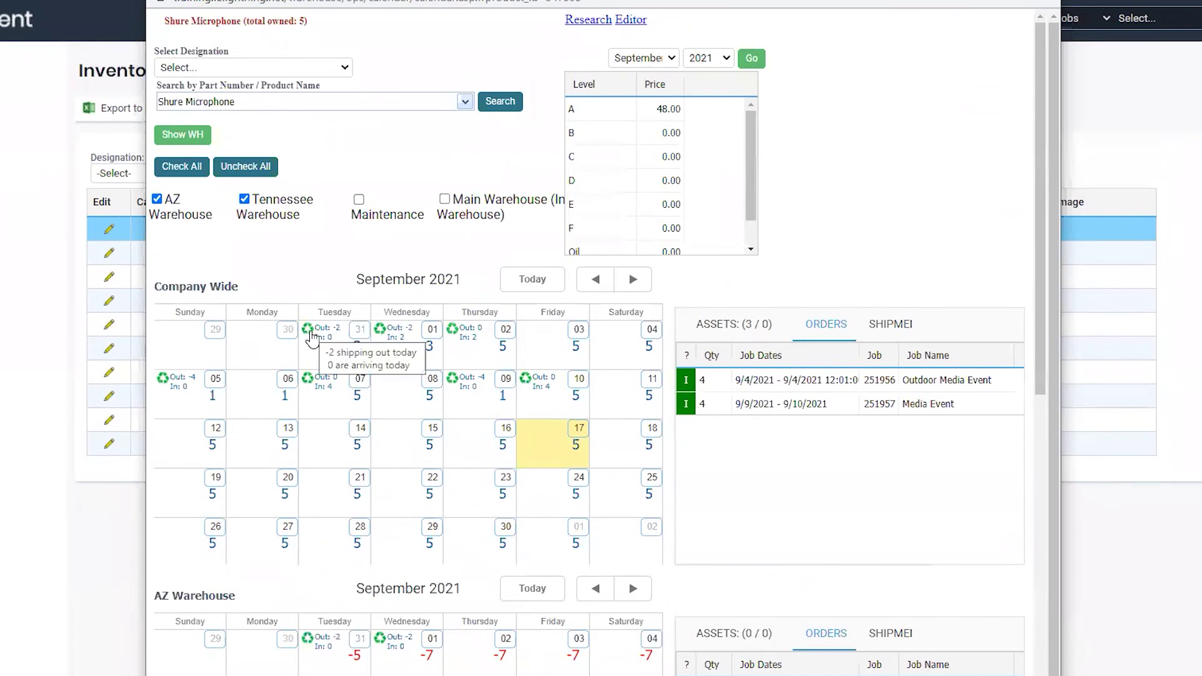
left_click(313, 338)
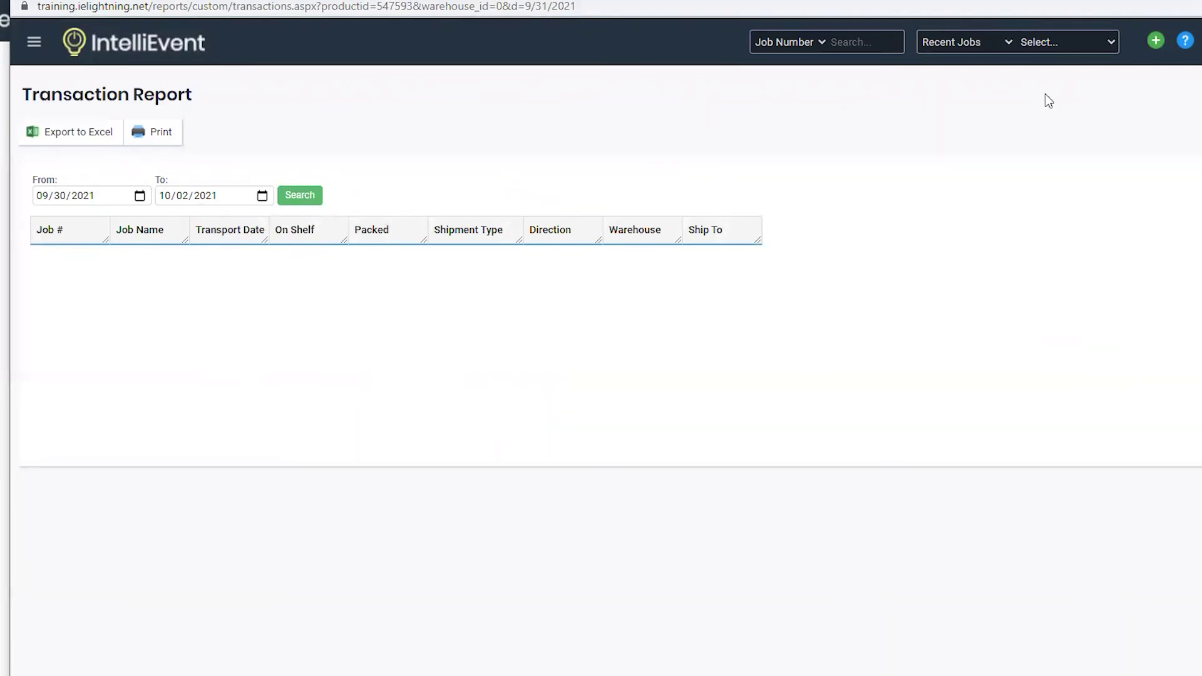
key("ctrl+w")
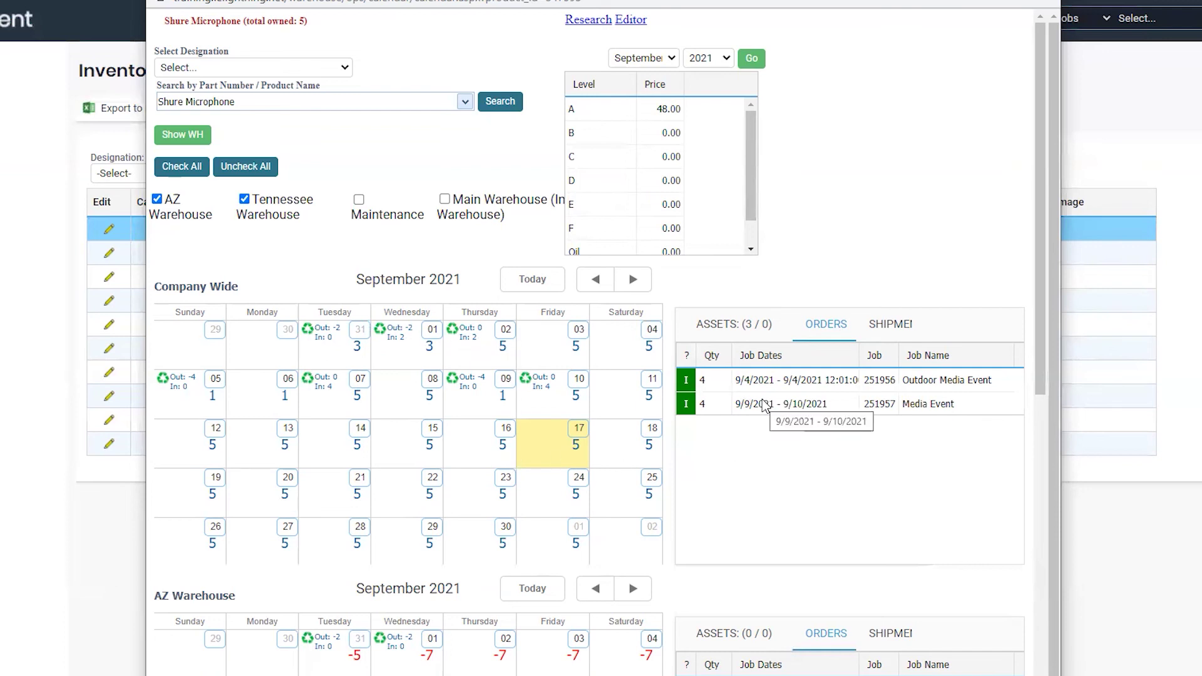
- Check Shure Microphone's shipment history, then list its three barcoded assets in Tennessee Warehouse
left_click(895, 338)
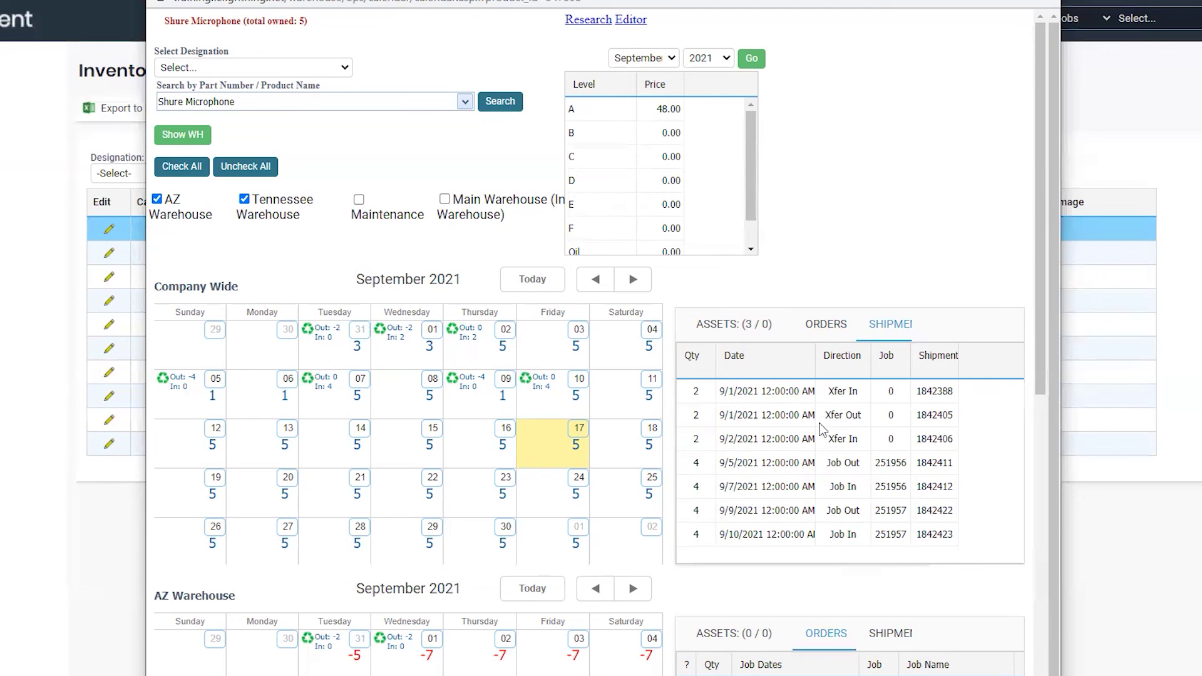
left_click(748, 332)
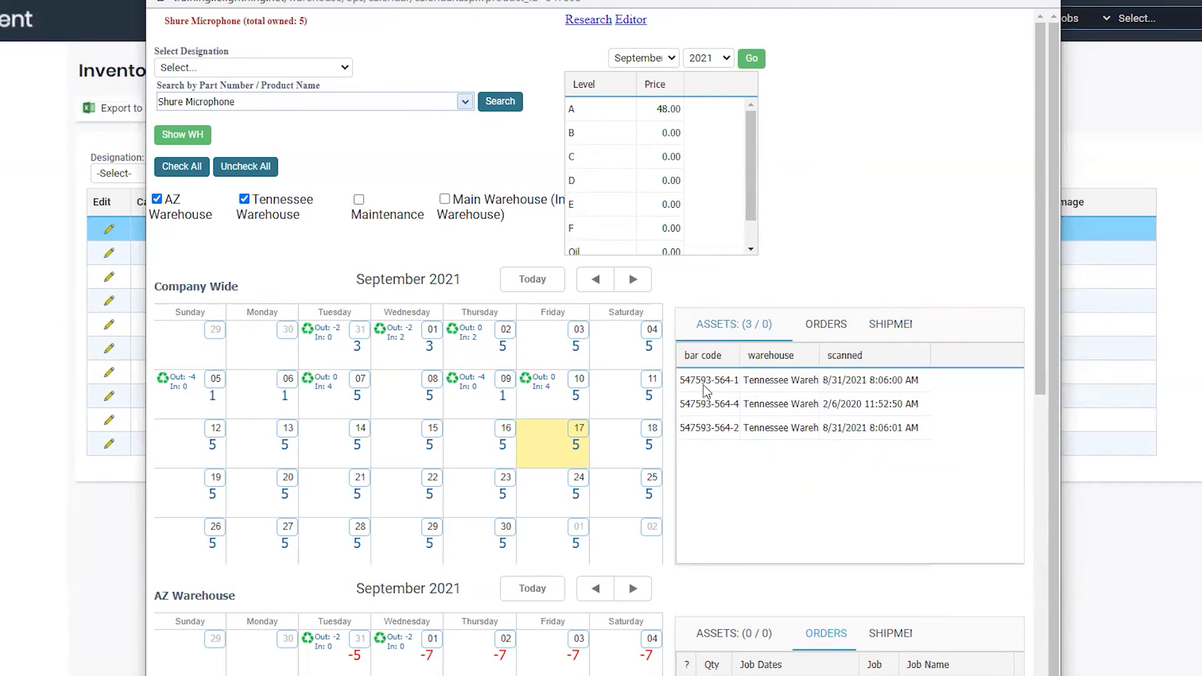